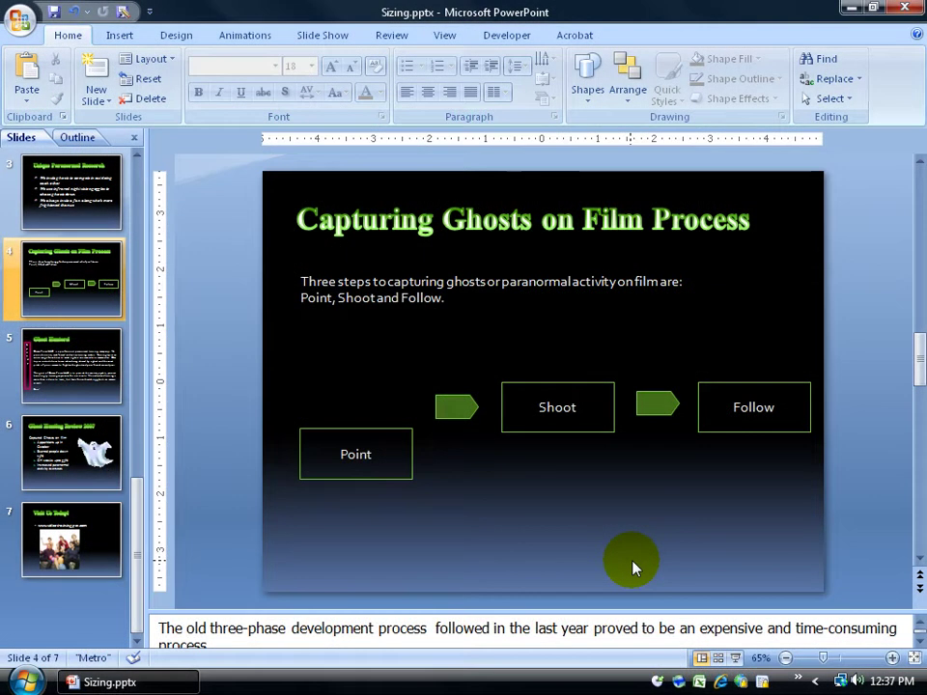
Select the Point, Shoot and Follow boxes and both arrows one by one, then deselect them.
click(455, 409)
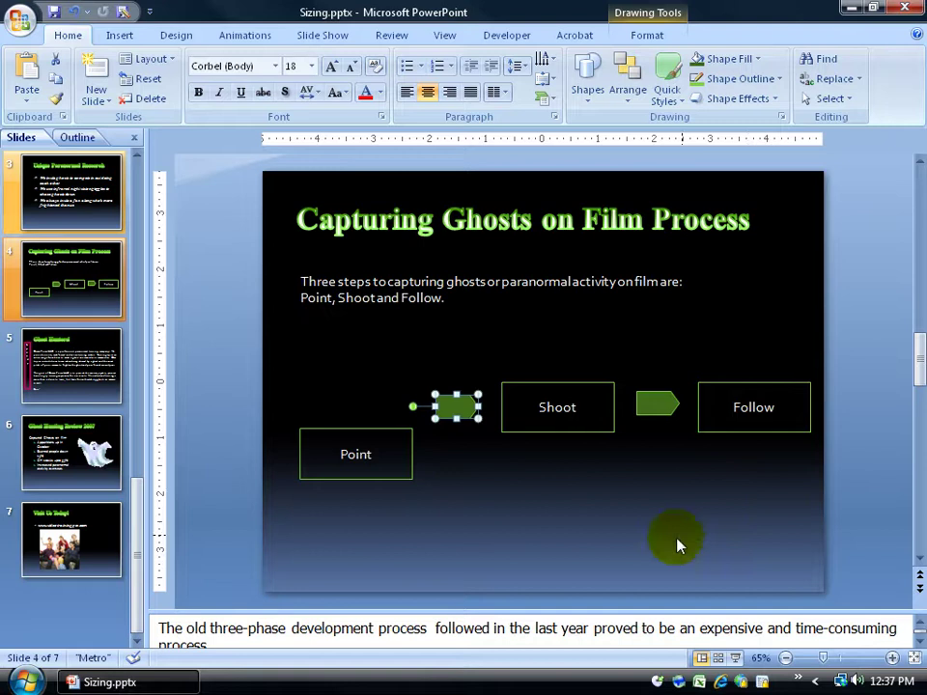
click(569, 495)
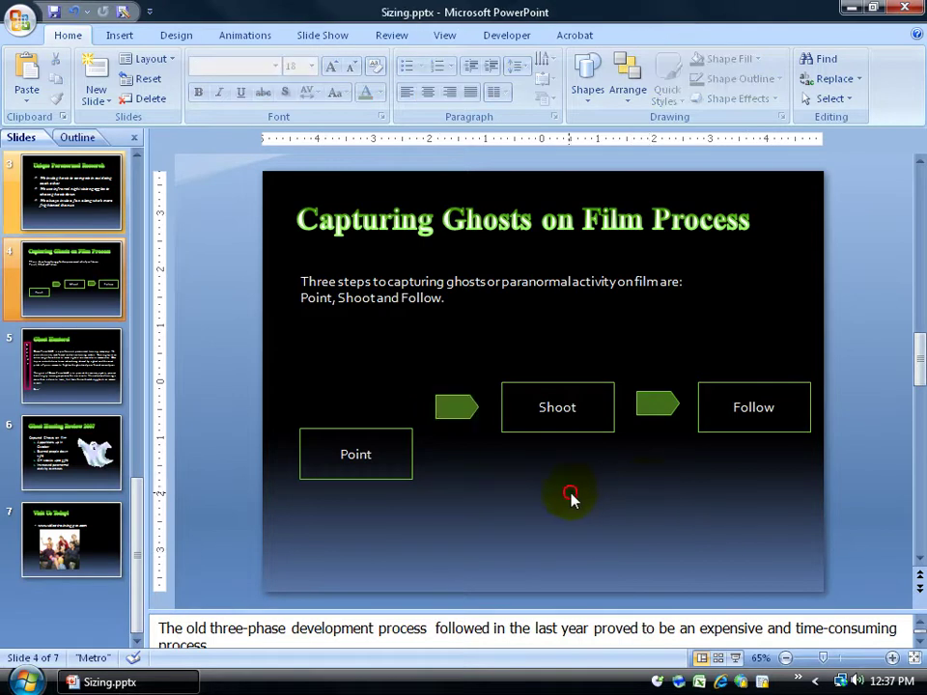
click(412, 449)
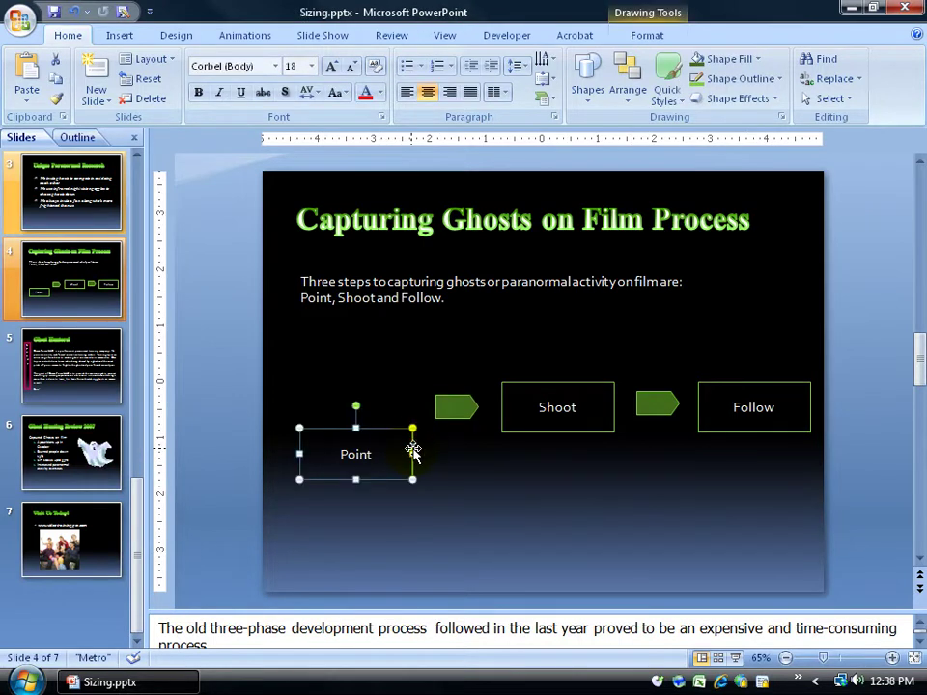
shift+click(453, 406)
shift+click(526, 435)
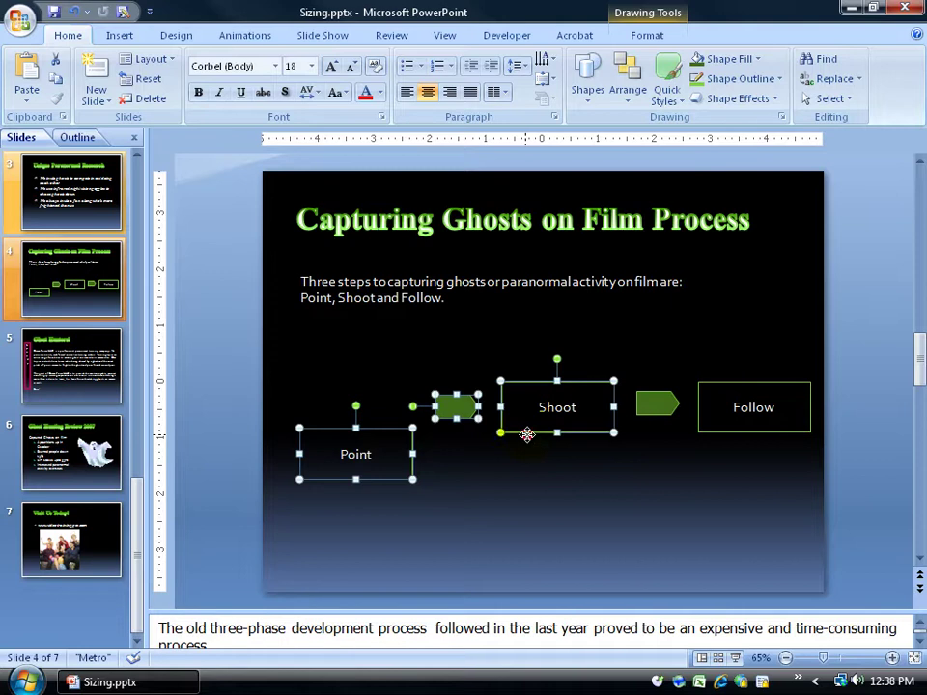
shift+click(661, 408)
shift+click(699, 430)
click(619, 508)
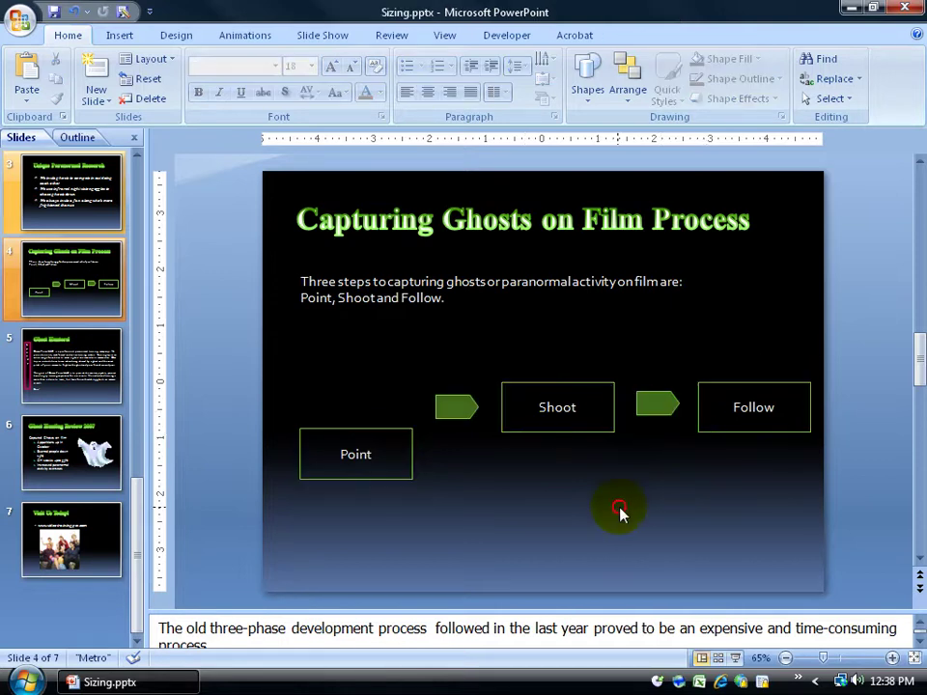
Cut the five diagram shapes and paste them back onto slide 4.
mouse_move(273, 338)
mouse_down()
mouse_move(755, 537)
mouse_move(816, 530)
mouse_up()
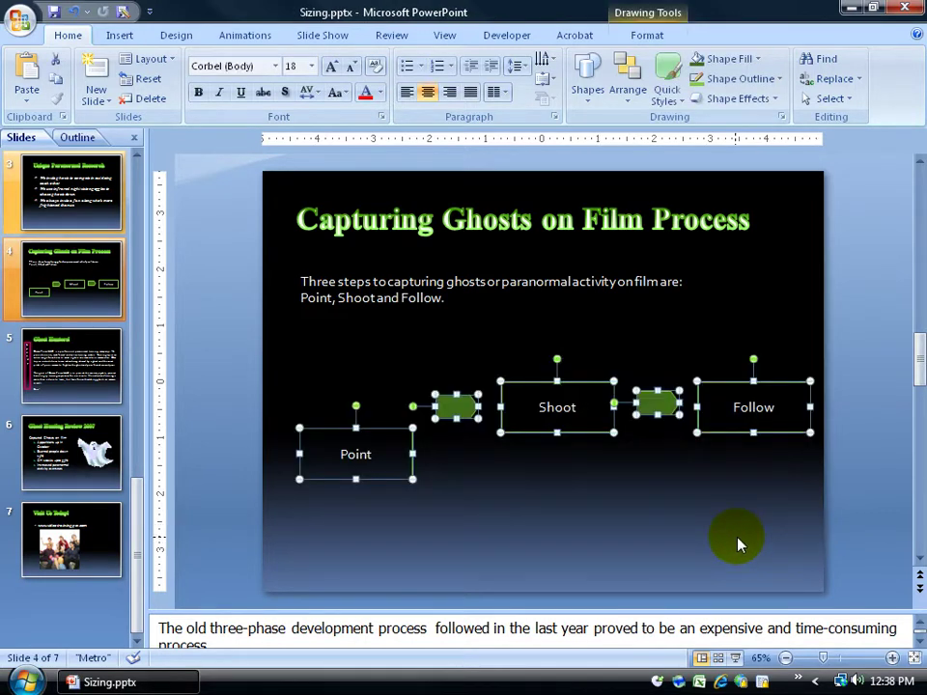
click(60, 64)
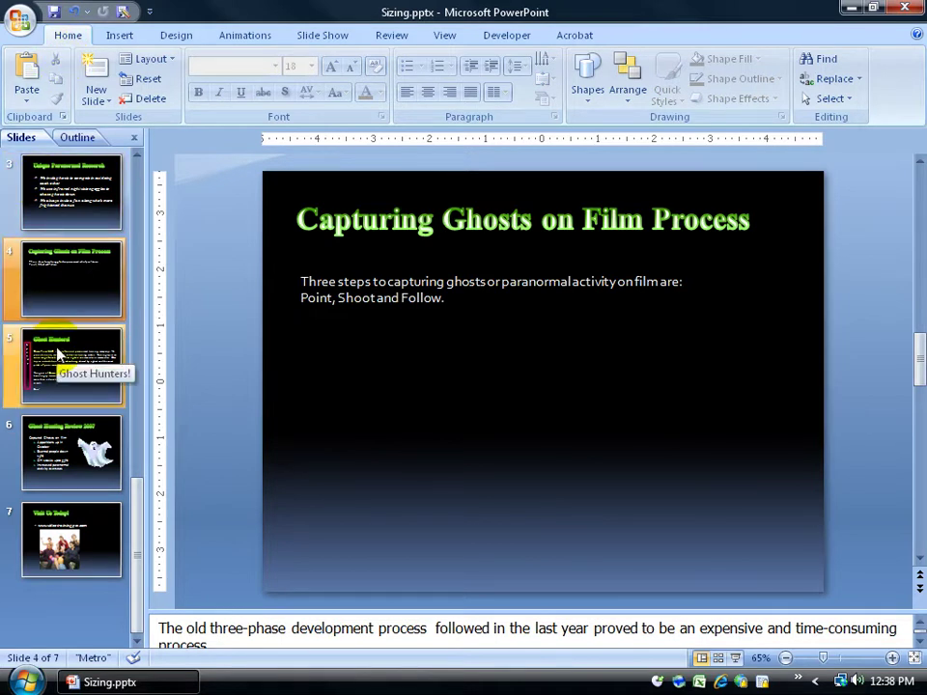
click(43, 68)
click(541, 547)
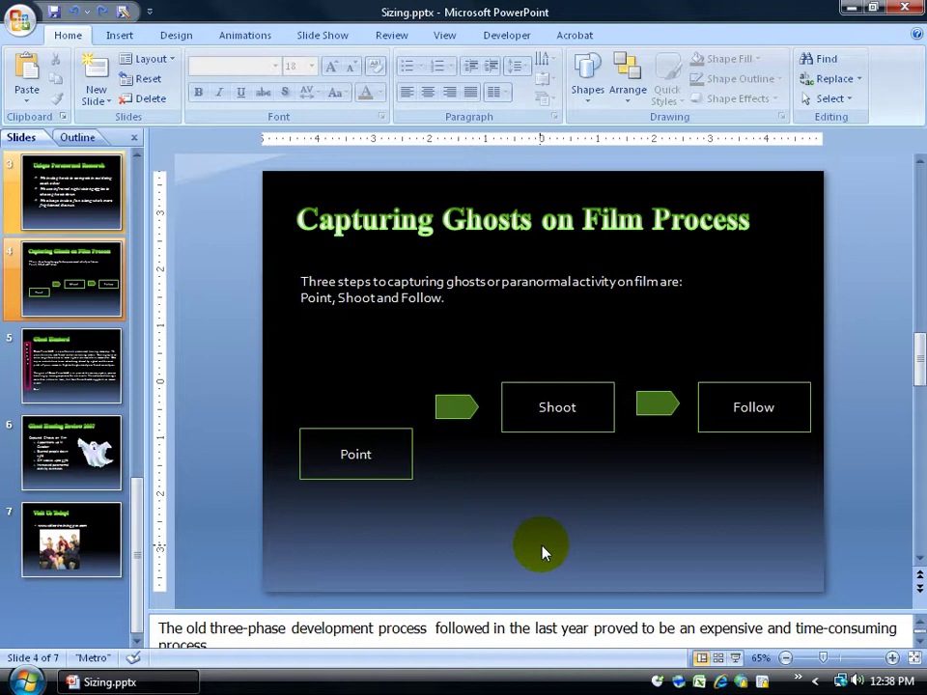
Marquee-select all five shapes and group them from Drawing Tools Format > Group.
mouse_move(281, 332)
mouse_down()
mouse_move(582, 560)
mouse_move(799, 556)
mouse_up()
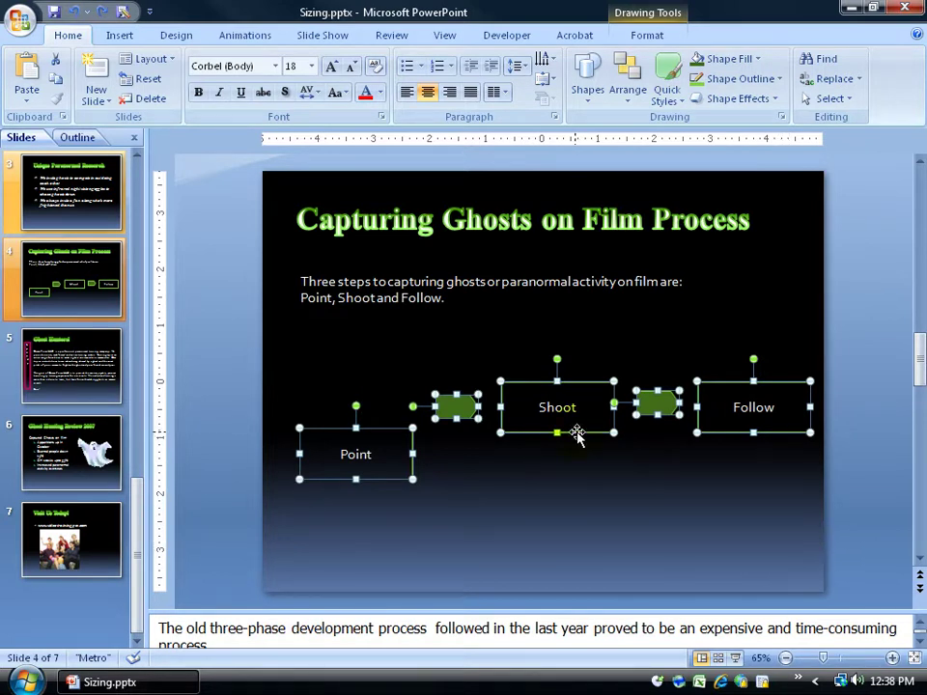
click(656, 408)
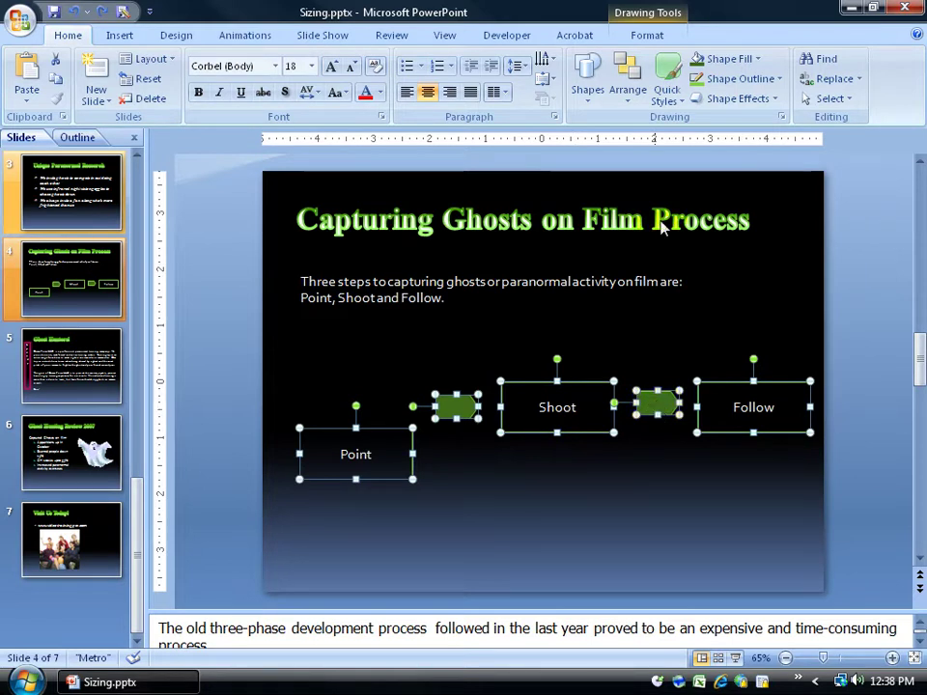
click(647, 39)
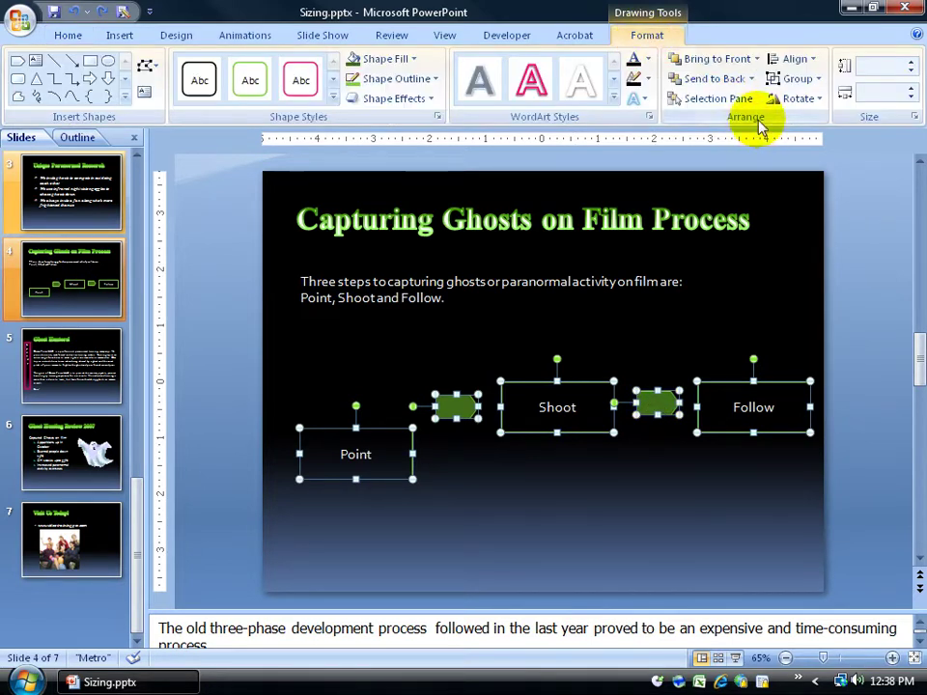
click(816, 79)
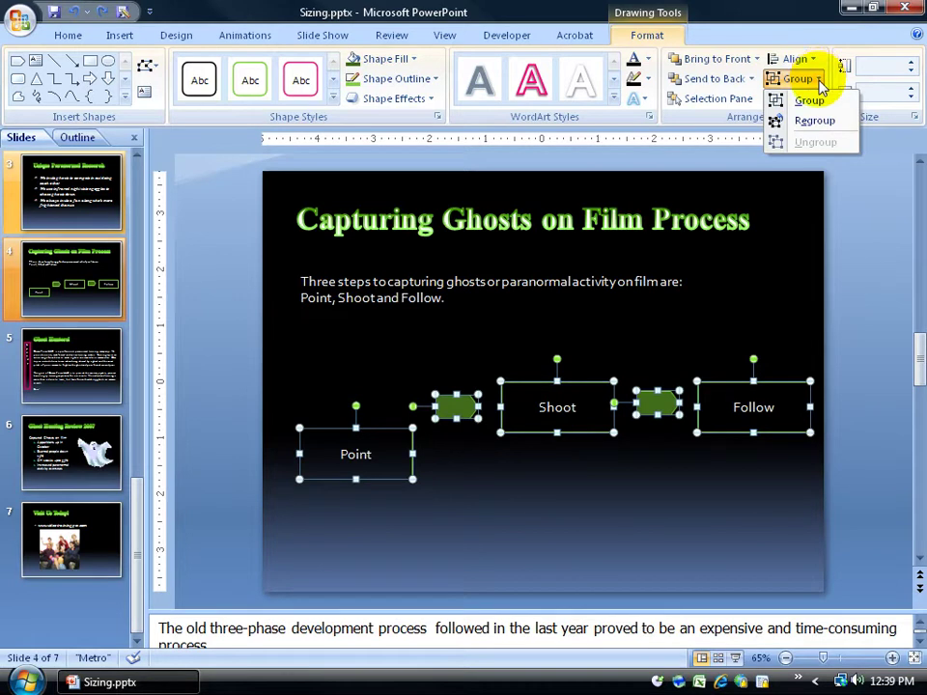
click(811, 100)
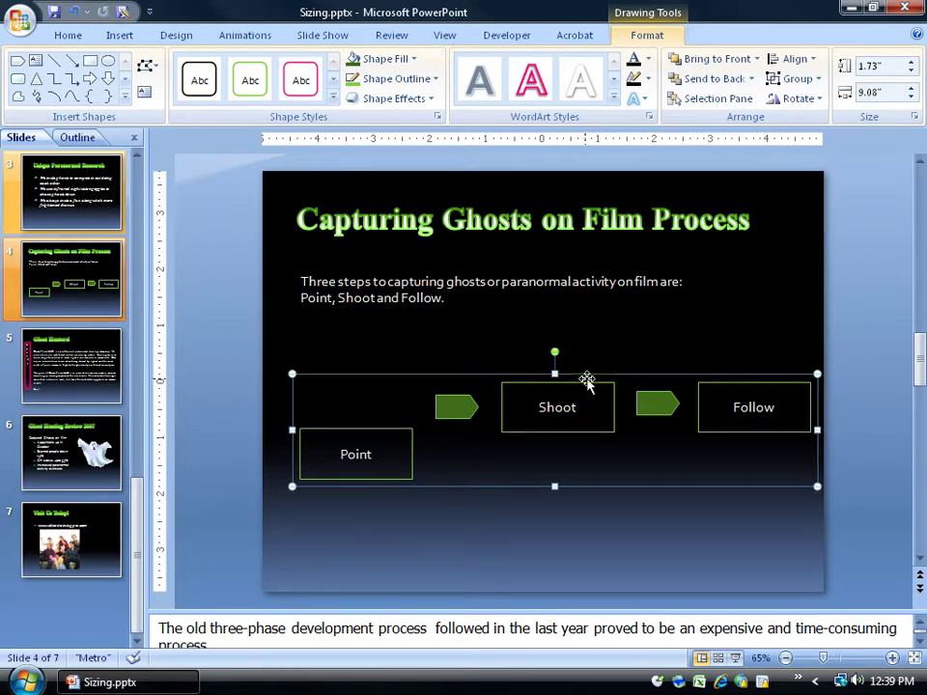
Nudge the grouped diagram slightly left and select the first arrow inside it.
mouse_move(587, 381)
mouse_down()
mouse_move(576, 428)
mouse_move(573, 377)
mouse_up()
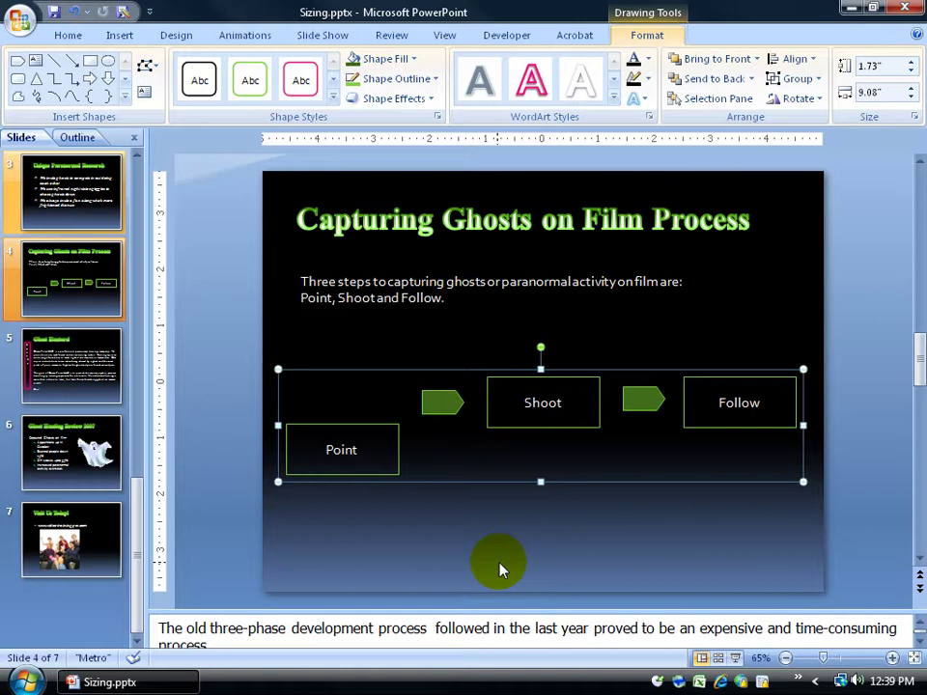
click(436, 398)
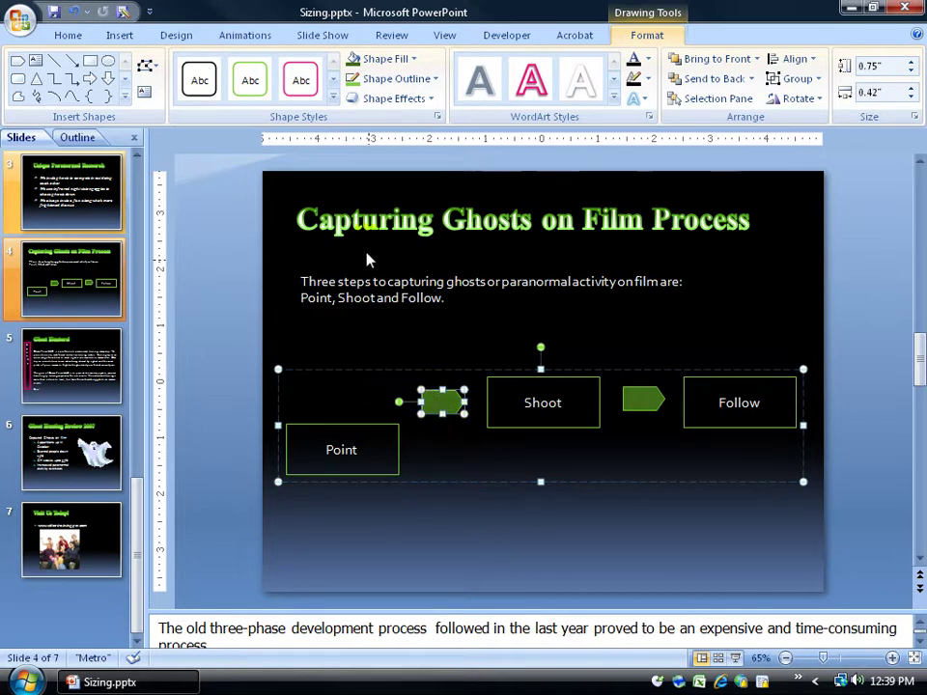
Ungroup the Point–Shoot–Follow diagram into separate shapes.
right_click(450, 482)
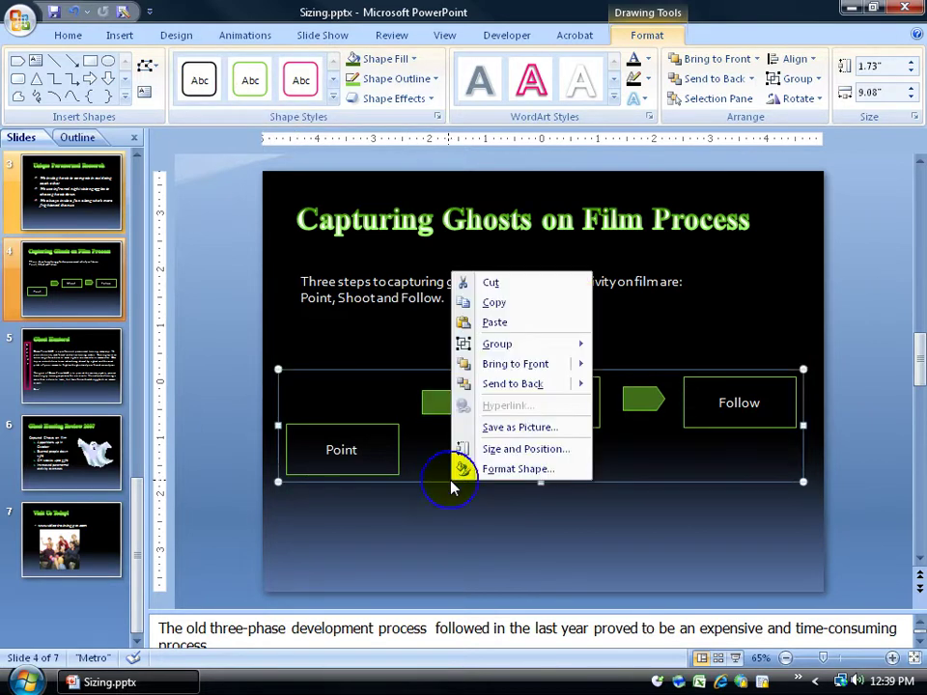
mouse_move(497, 343)
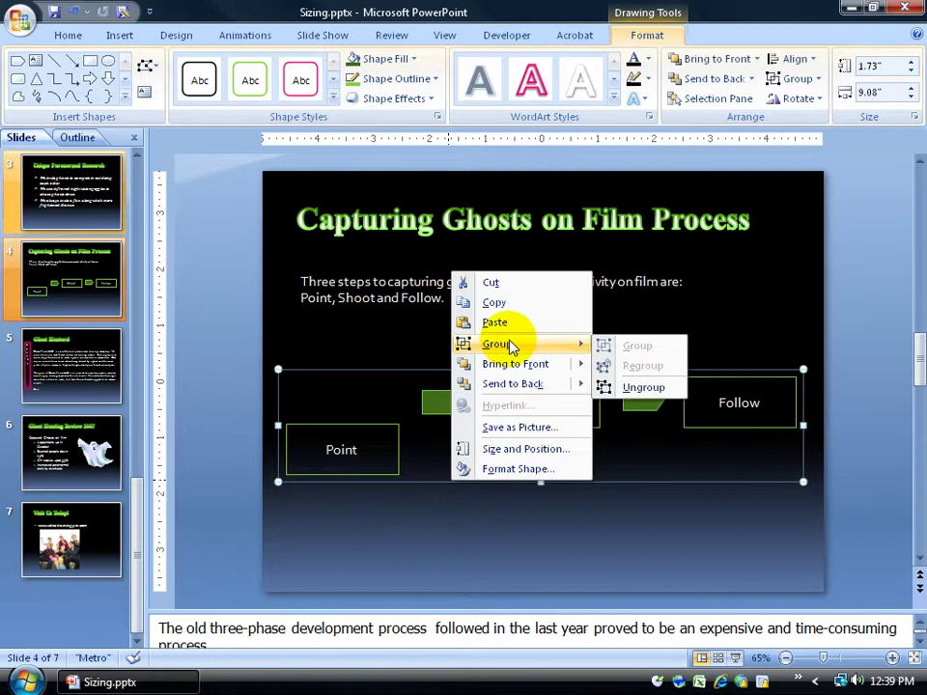
click(816, 81)
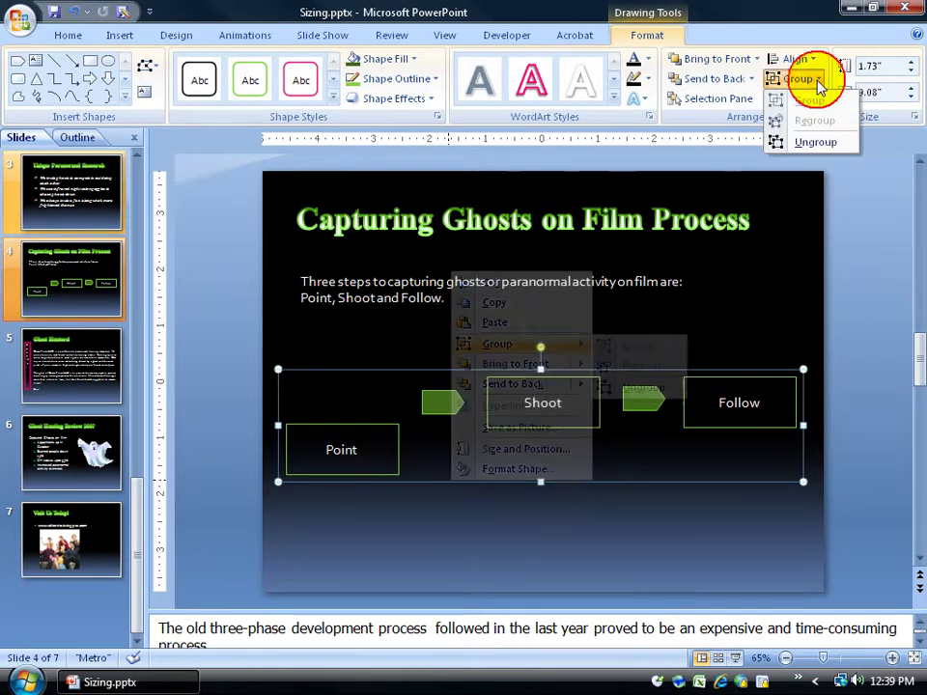
click(809, 142)
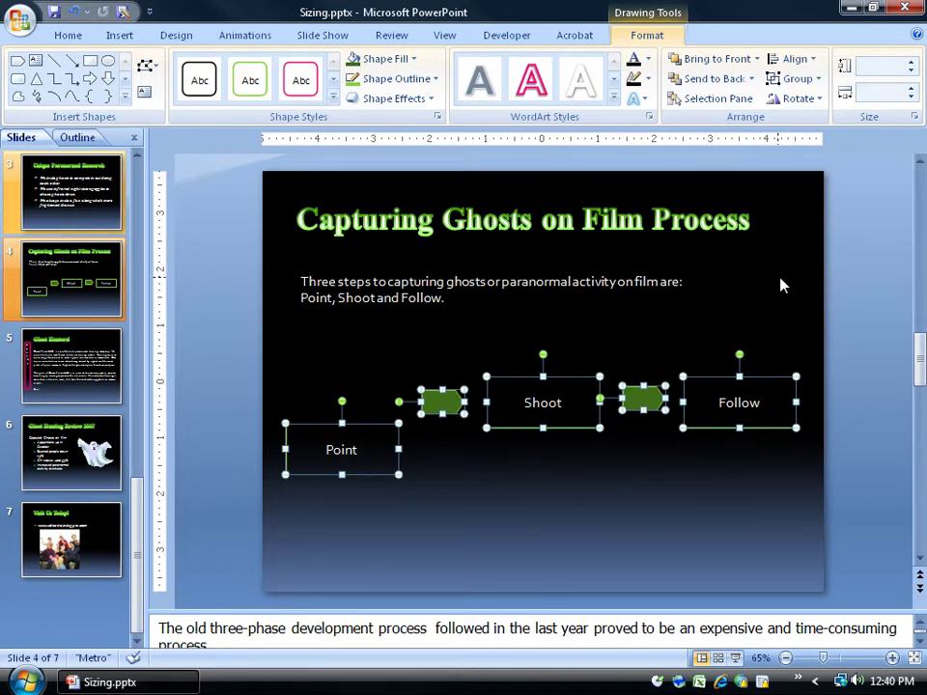
Regroup the boxes and arrows into one object and copy the group.
click(809, 80)
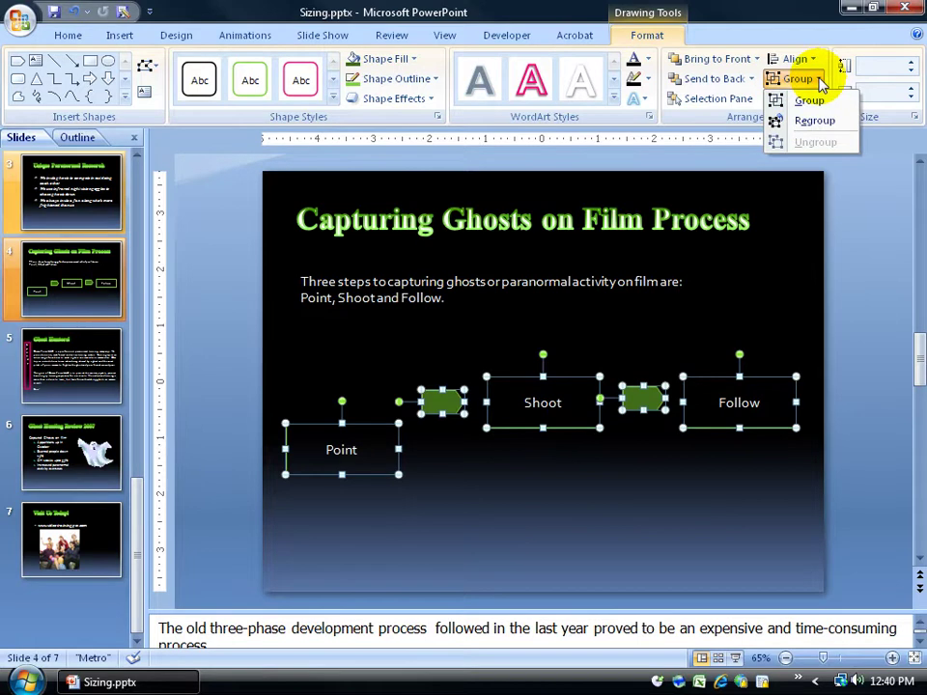
click(817, 122)
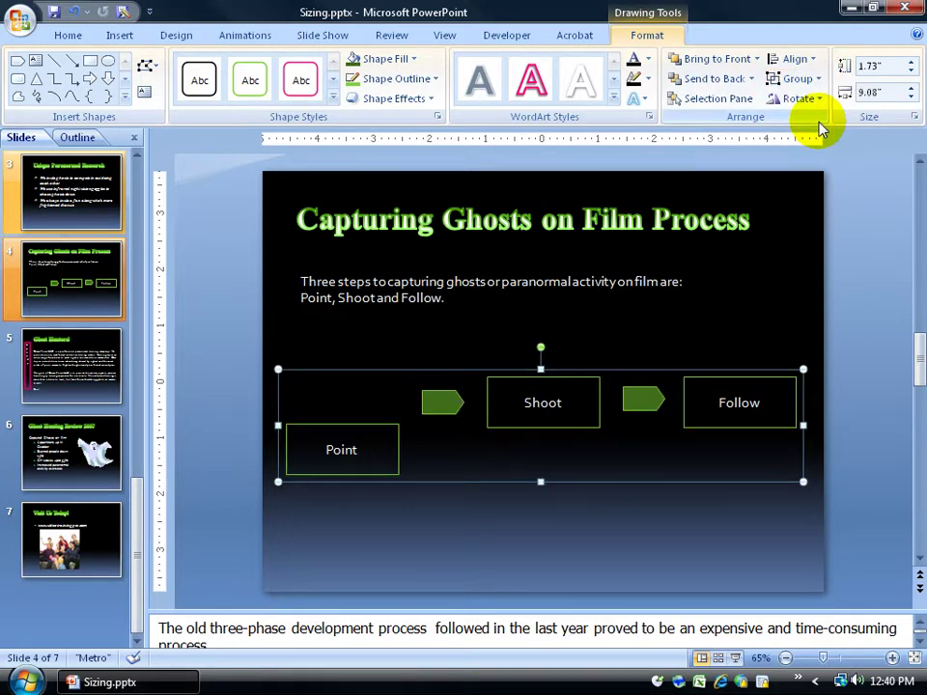
right_click(645, 370)
click(676, 402)
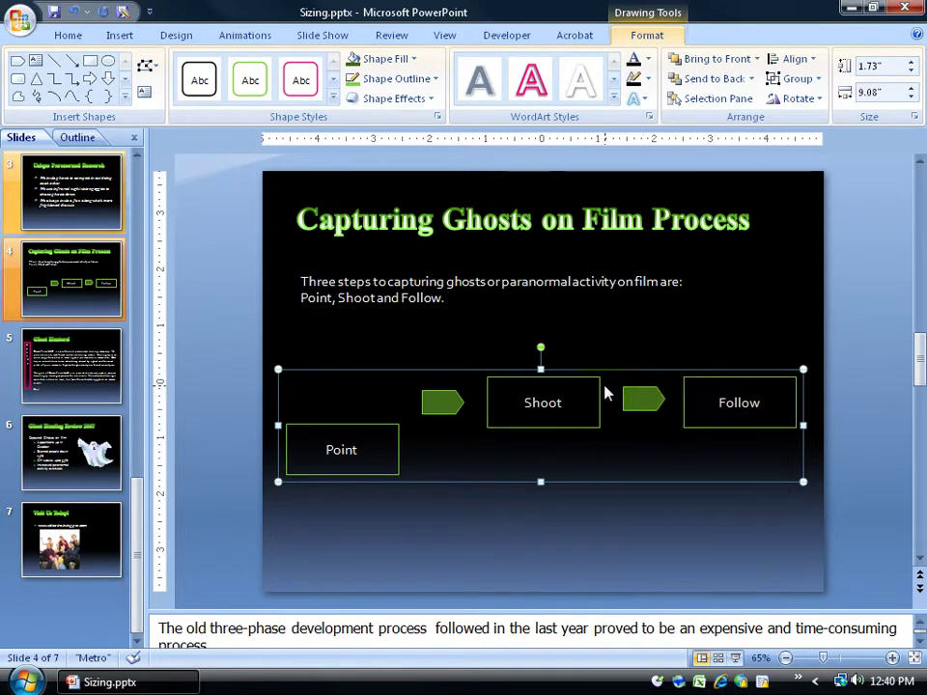
Create a blank presentation and paste the copied diagram onto its first slide.
click(21, 19)
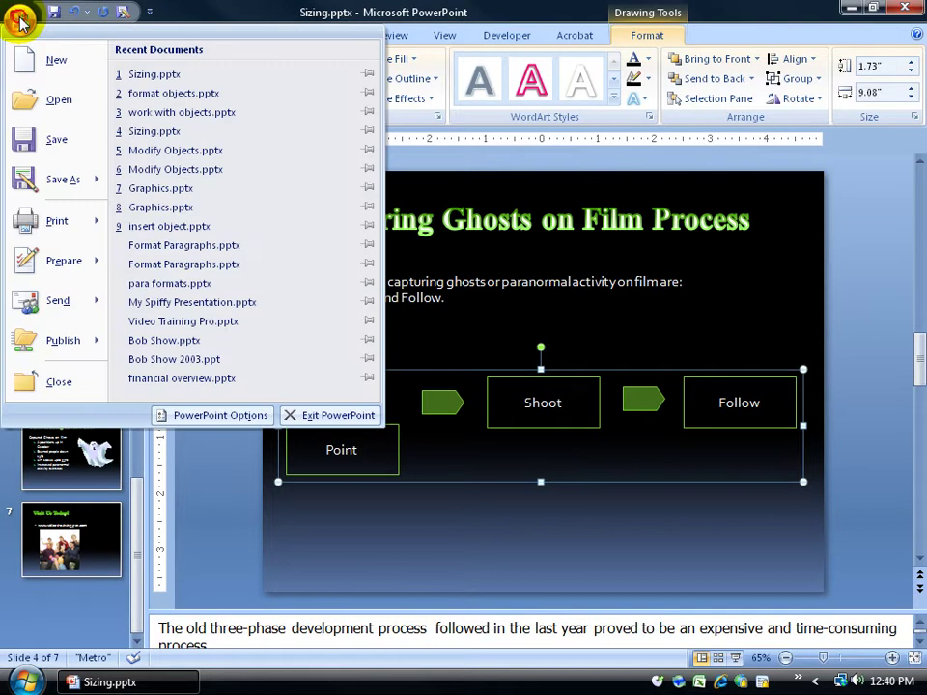
click(50, 68)
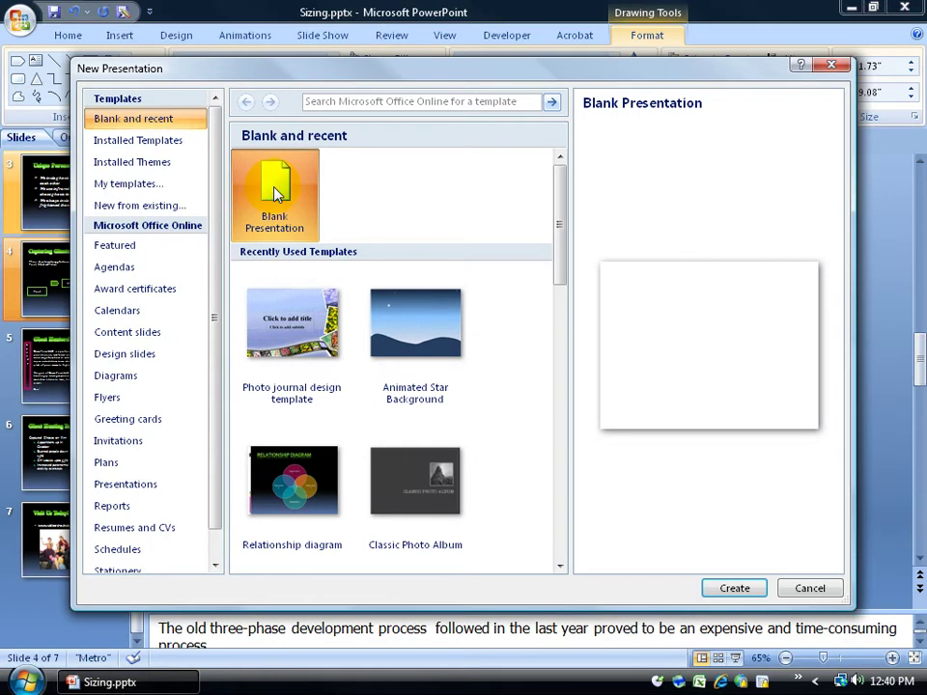
double_click(275, 193)
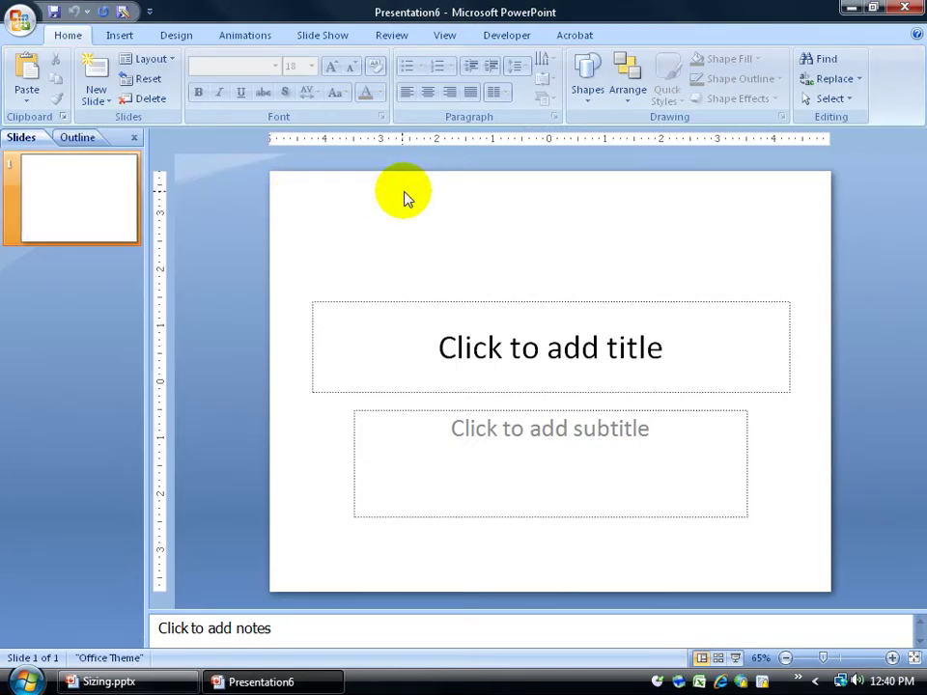
right_click(466, 212)
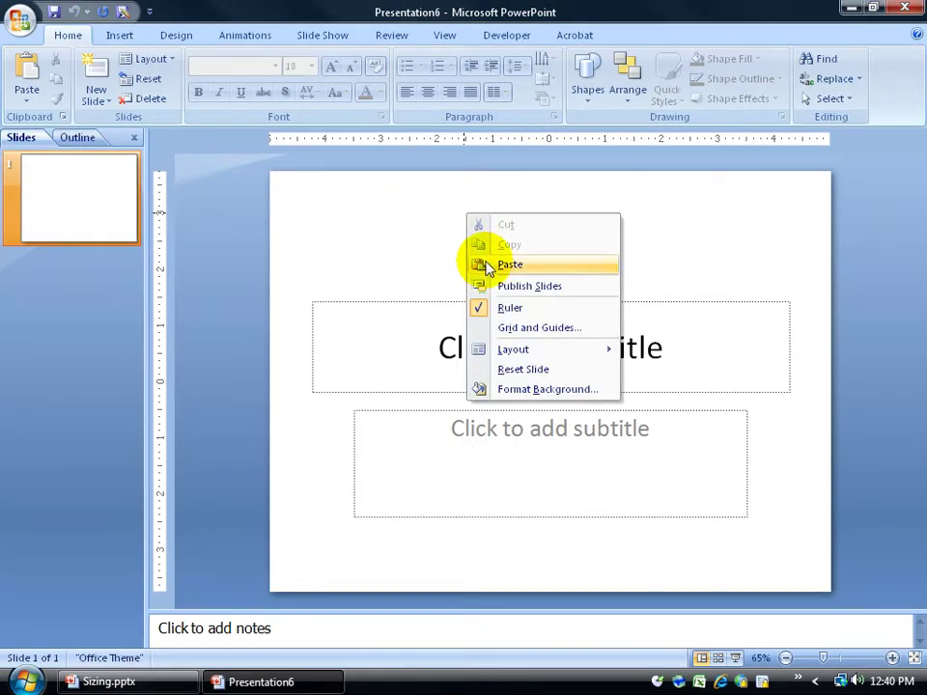
click(483, 265)
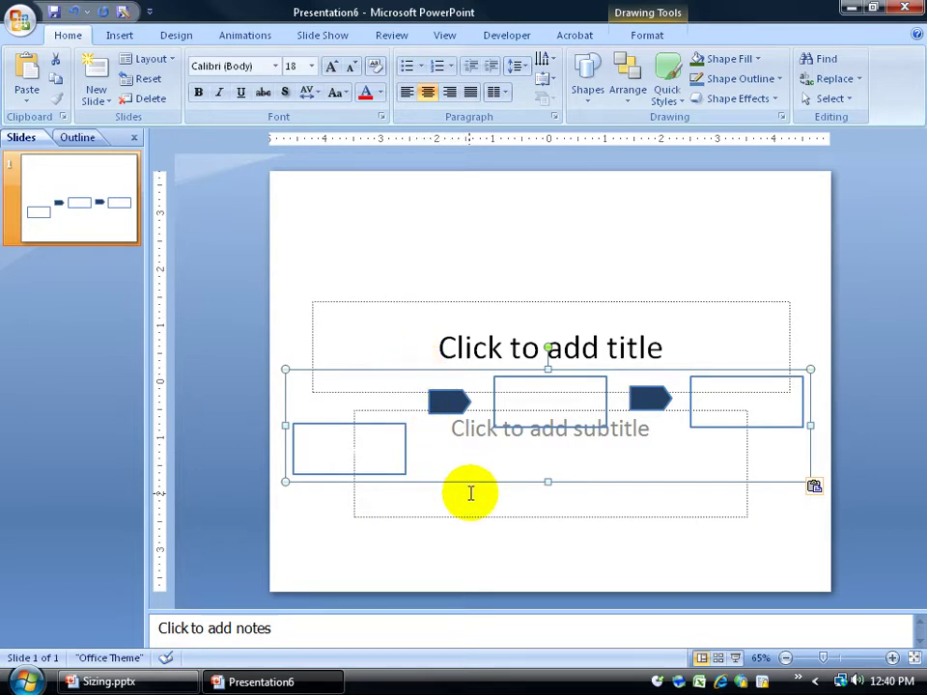
Apply Keep Source Formatting to the pasted diagram so it keeps its green styling.
click(174, 686)
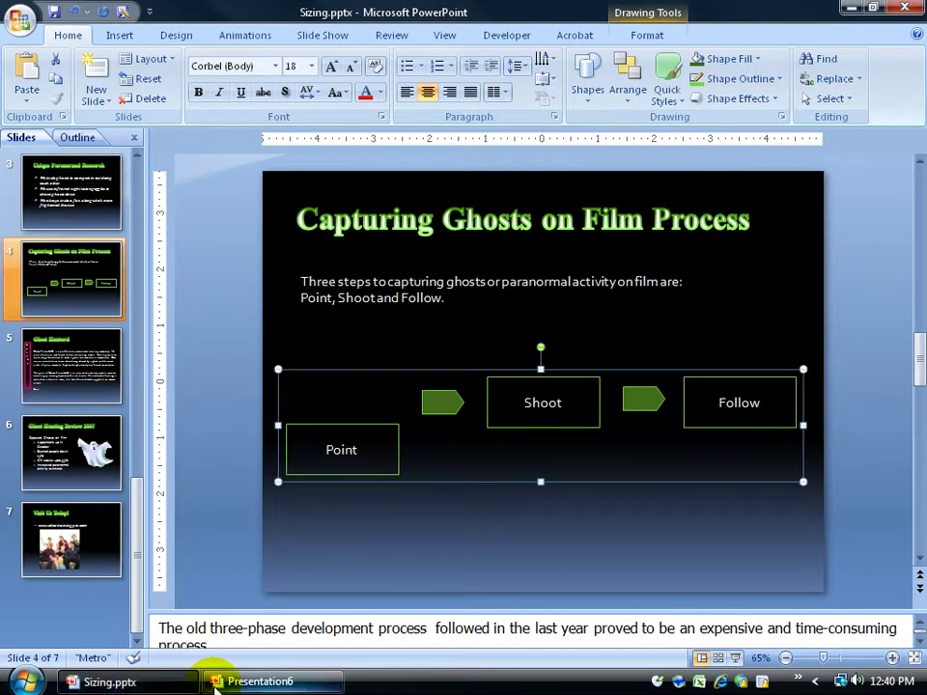
click(249, 682)
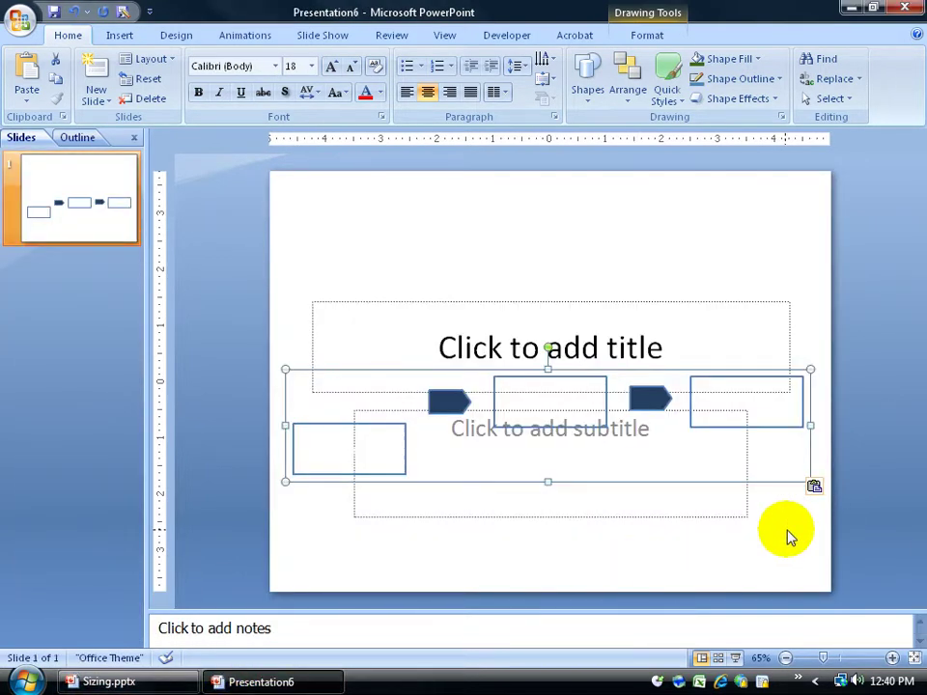
click(830, 490)
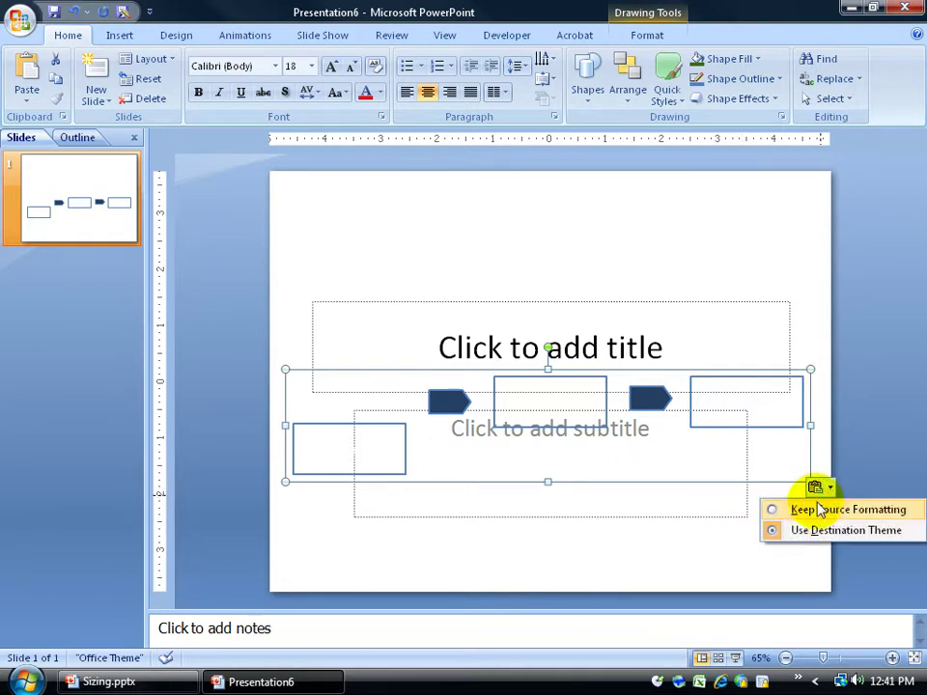
click(814, 515)
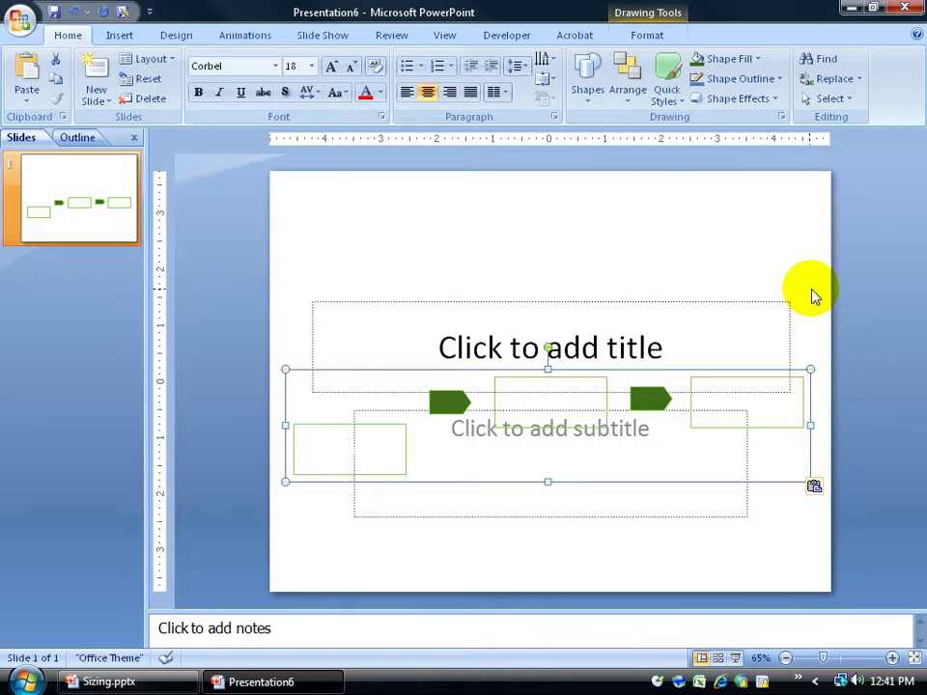
Close Presentation6 without saving, then ungroup the diagram on slide 4 of Sizing.
click(905, 8)
click(467, 385)
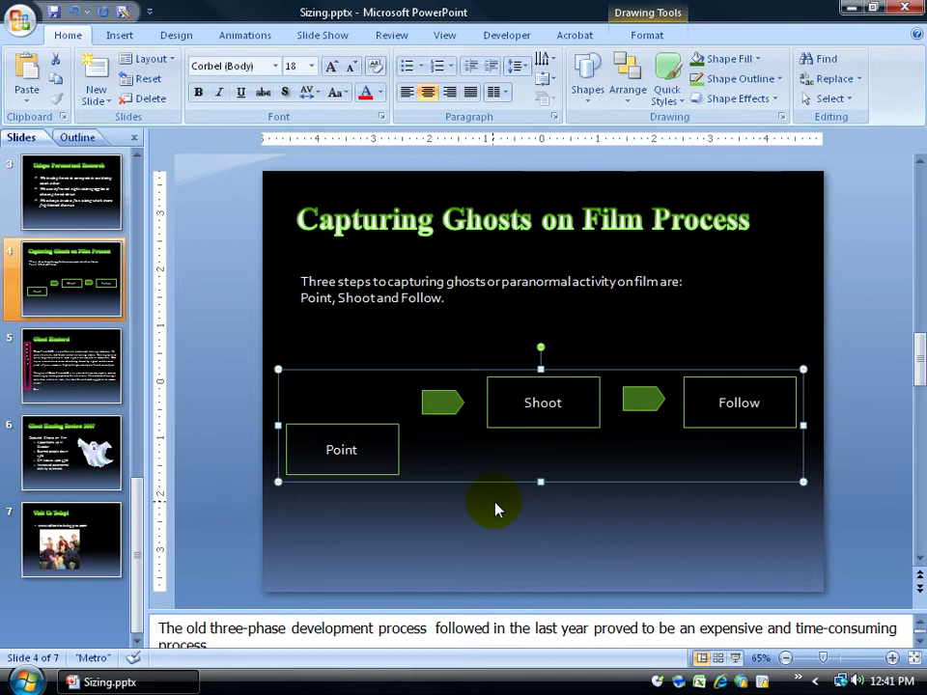
click(653, 36)
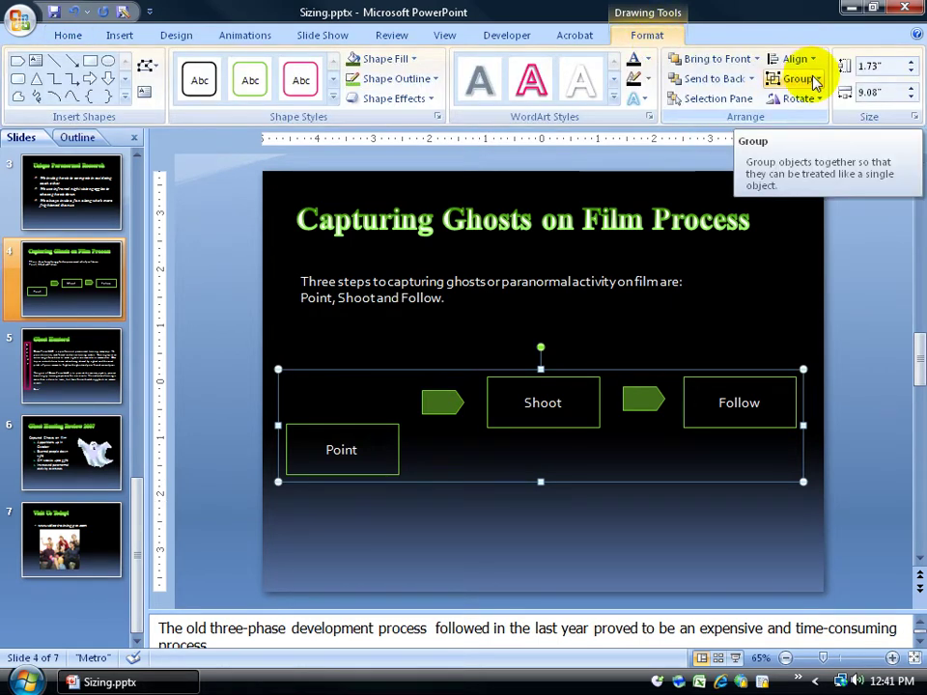
click(816, 81)
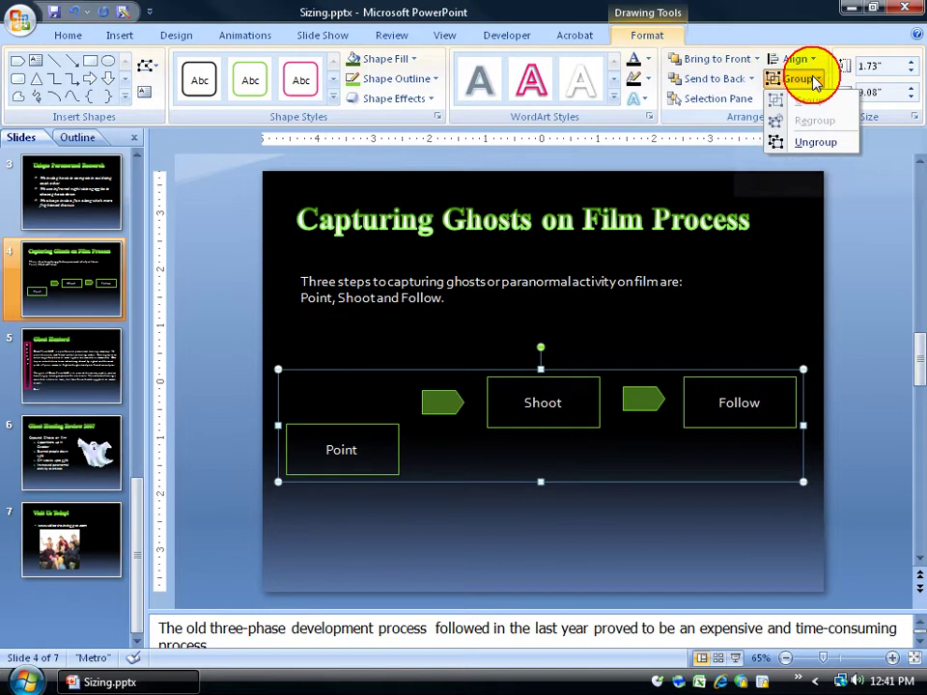
right_click(633, 372)
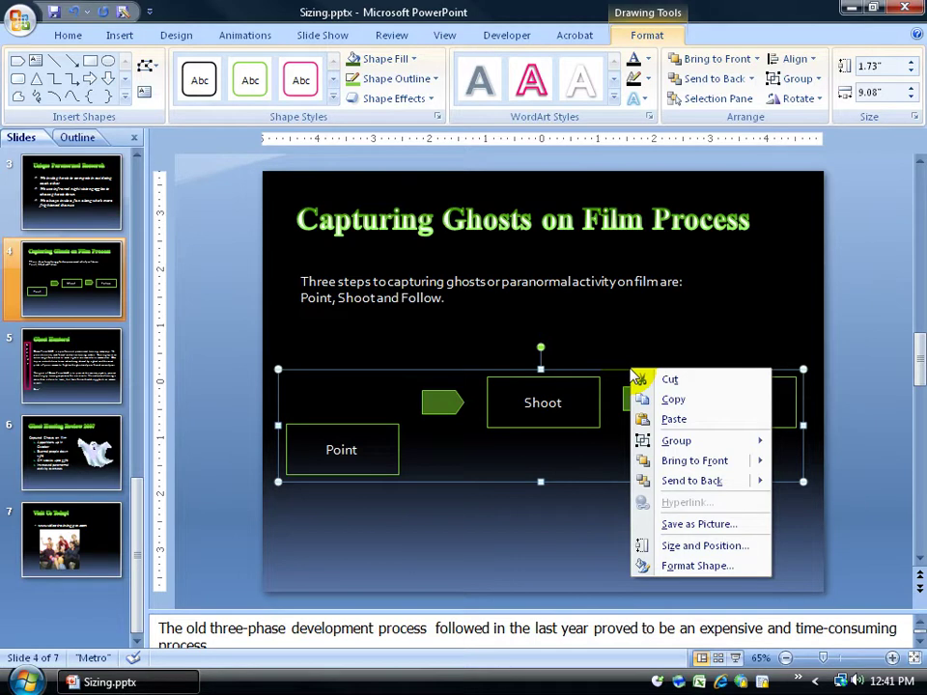
mouse_move(677, 441)
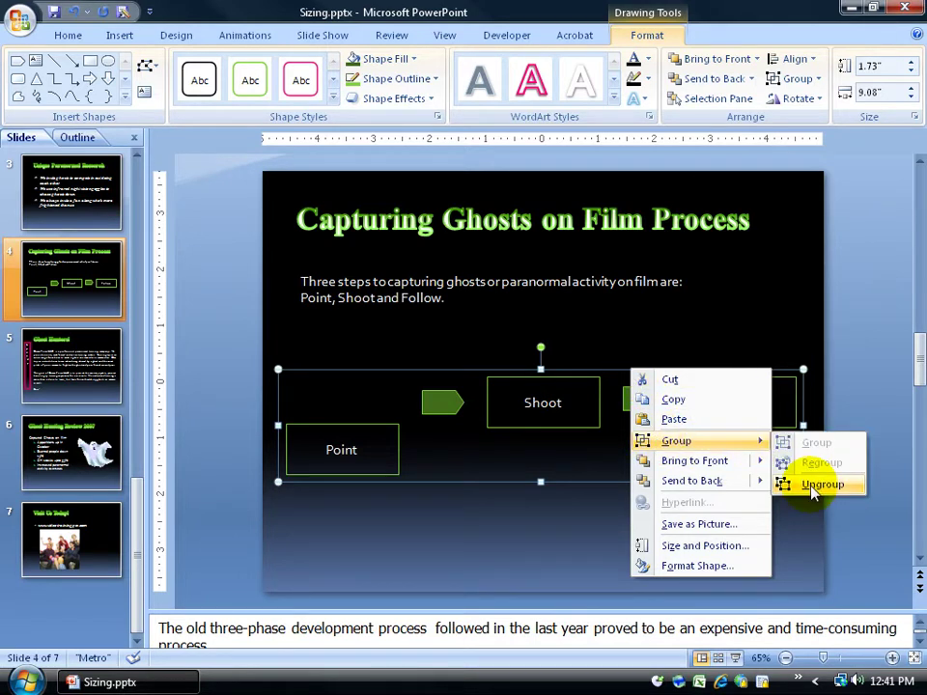
click(812, 485)
click(650, 546)
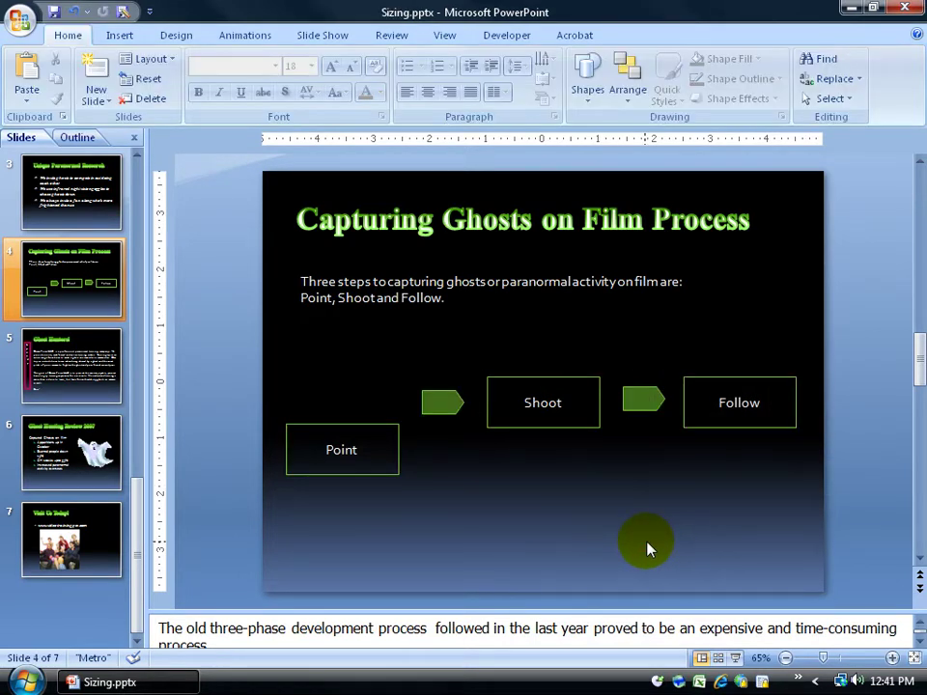